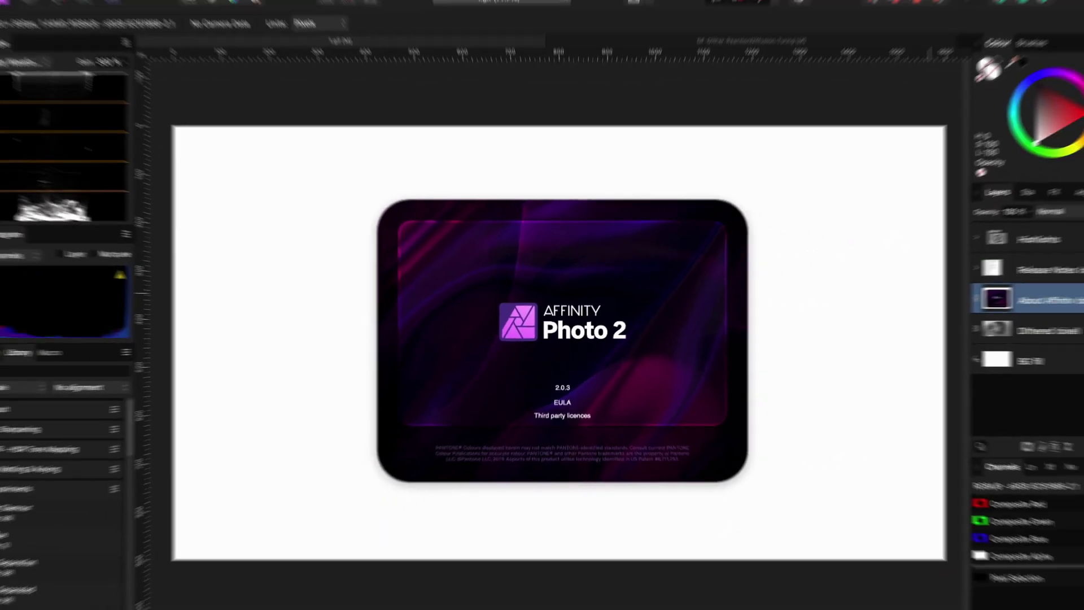
Step: Hide the About Affinity splash layer so the canvas shows plain white
left_click(1072, 303)
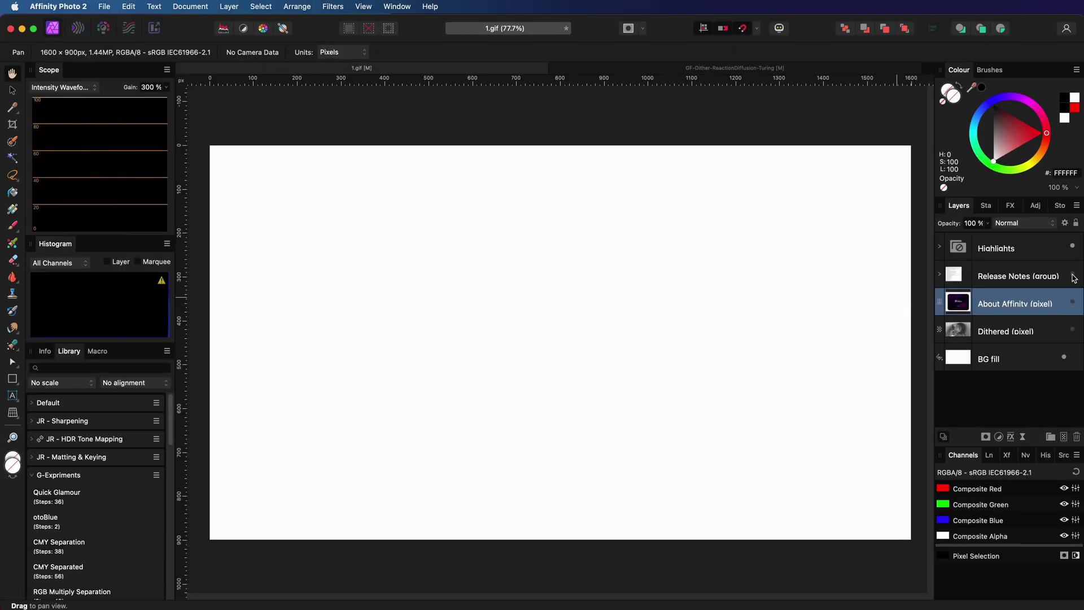
Step: Show the release notes and box the first bullet in red, then dismiss the new-document window
left_click(1072, 275)
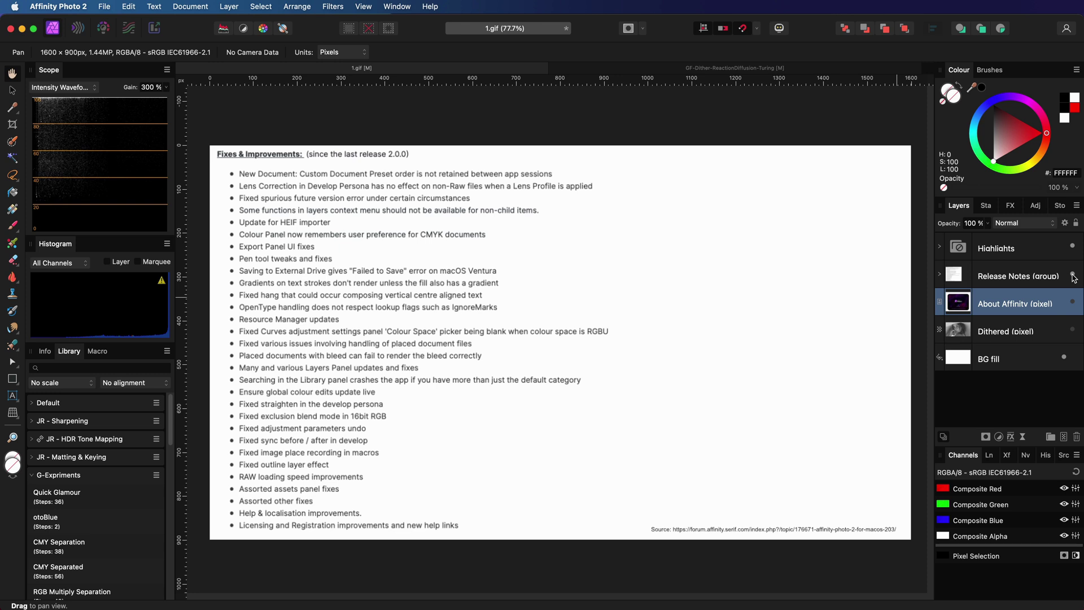
left_click(940, 247)
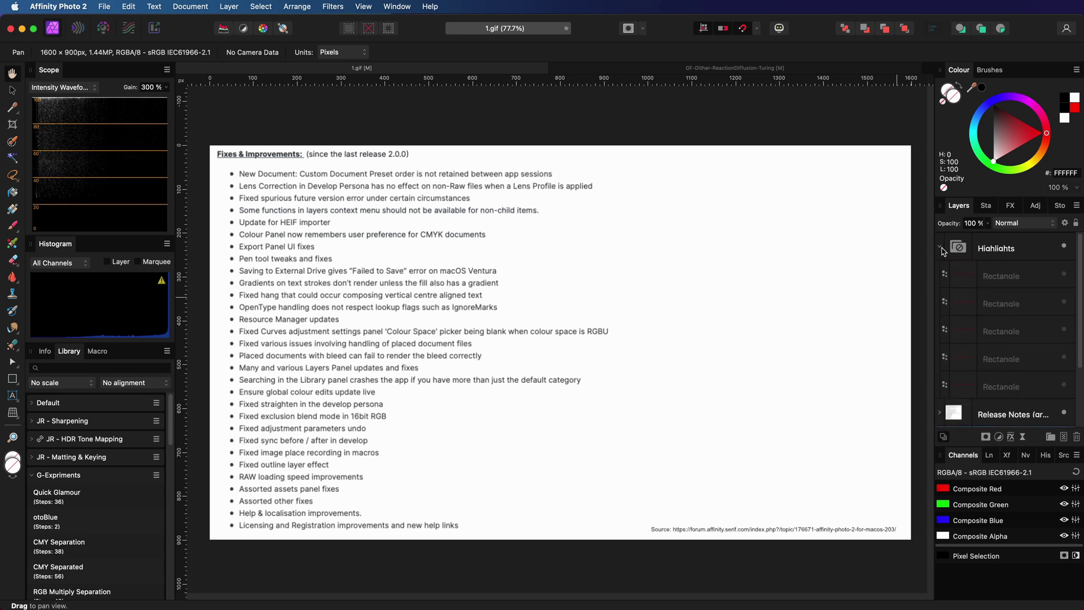
left_click(1064, 388)
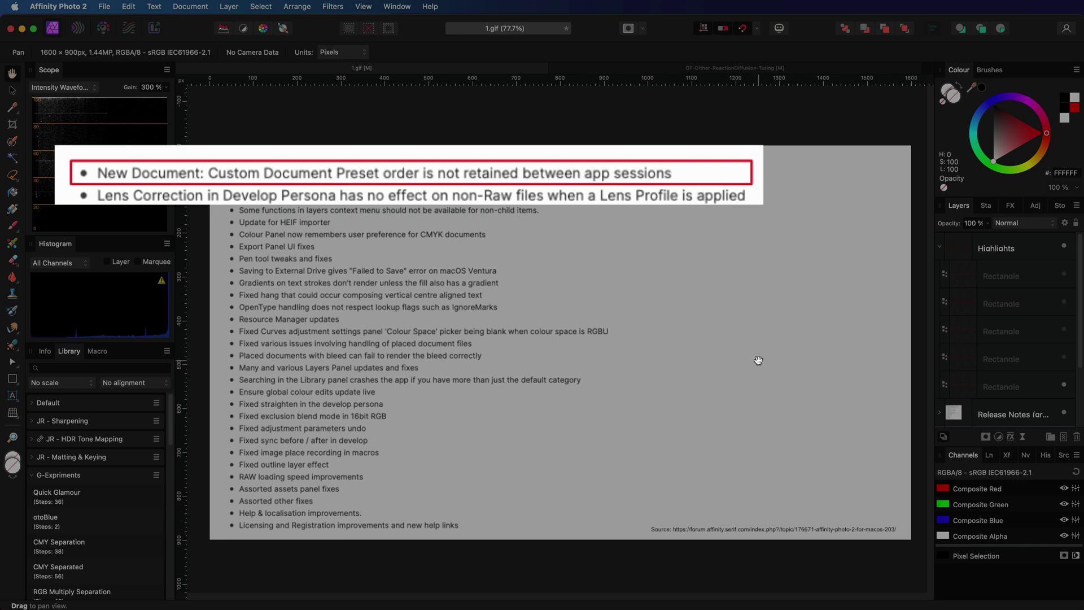
key("super+n")
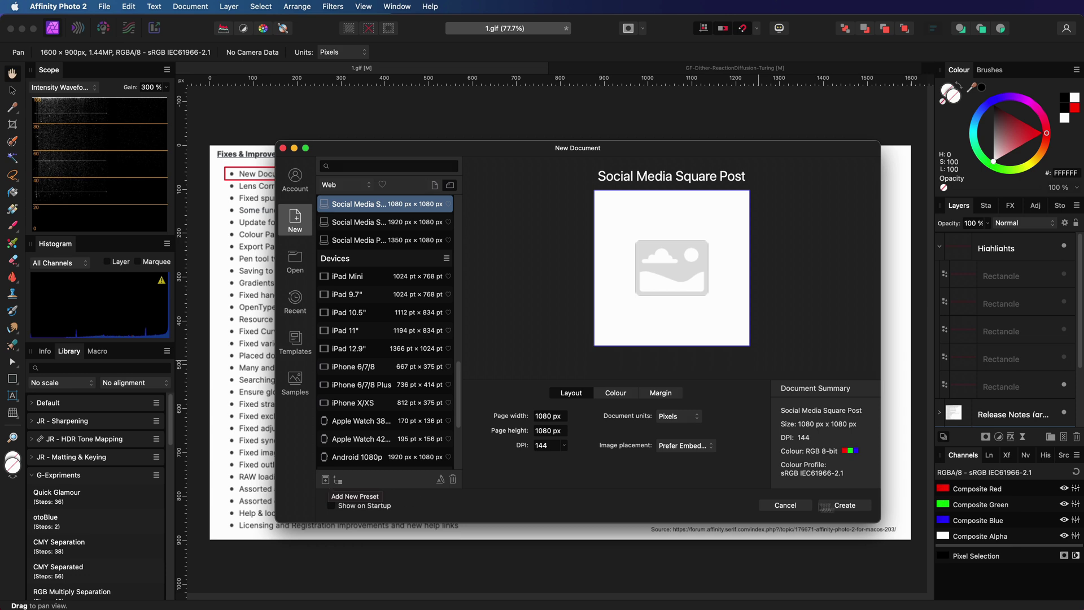
left_click(804, 506)
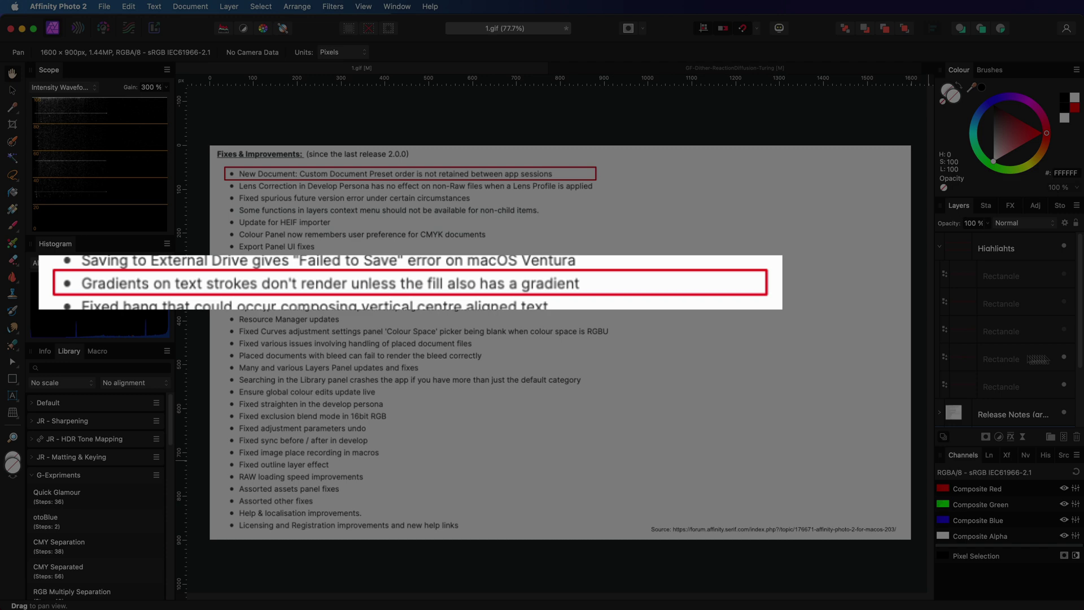
Step: Add large artistic text 'abc' to the right of the list
key("t")
left_click_drag(624, 317, 745, 409)
type("abc")
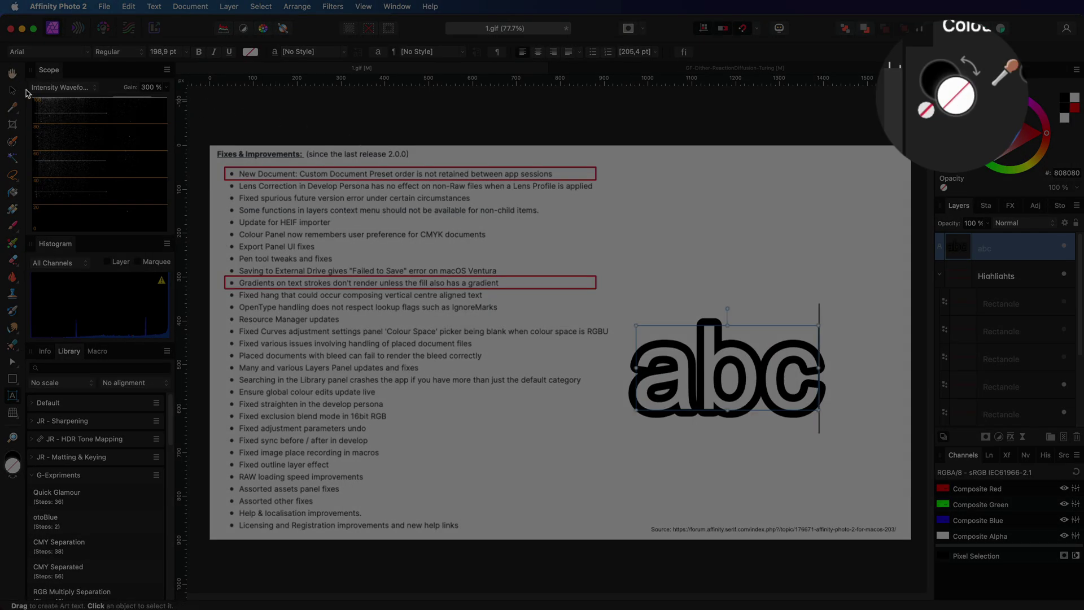
Step: Give the abc text's stroke a linear gradient from red to orange
left_click(12, 90)
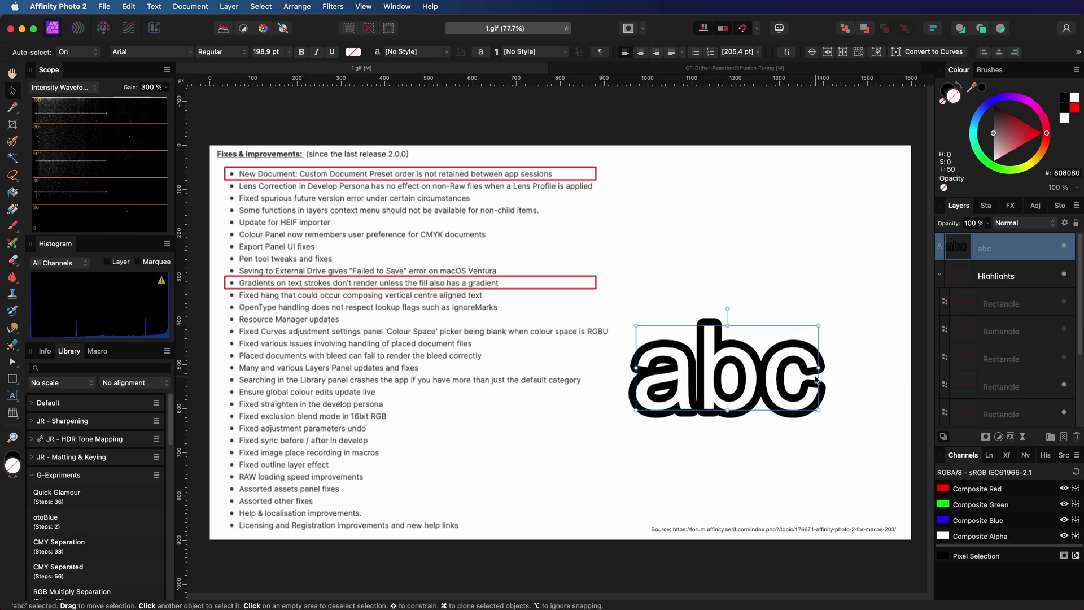
left_click(12, 361)
left_click(120, 51)
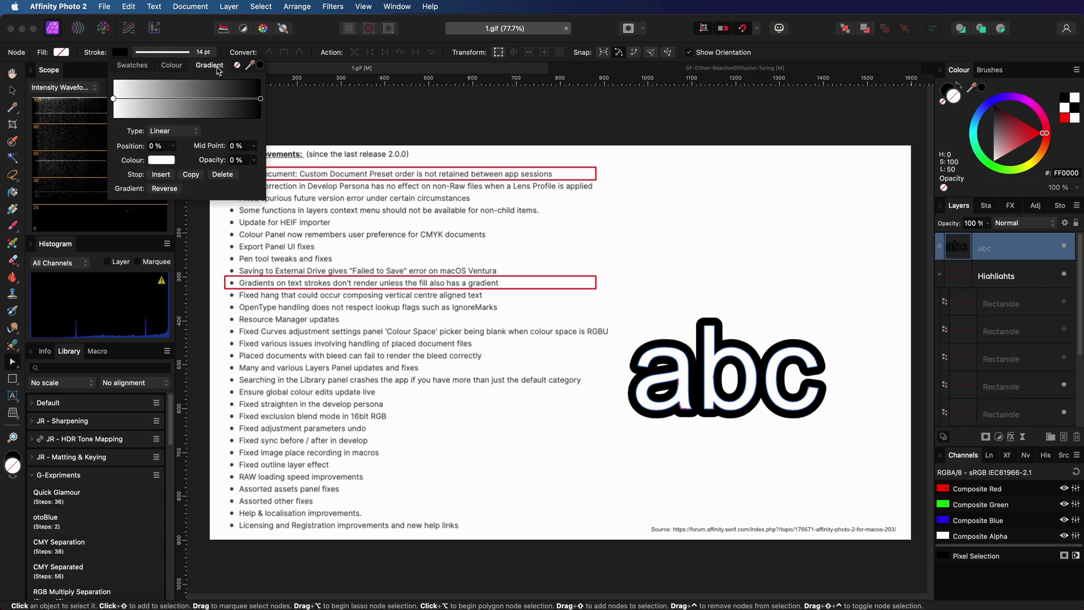
left_click(172, 131)
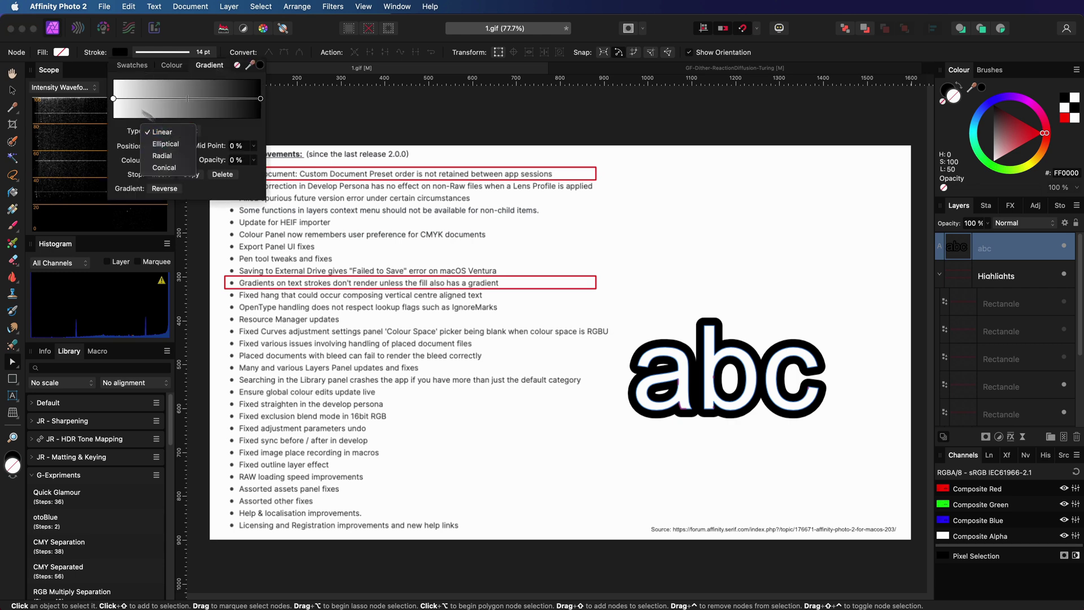
left_click(162, 131)
left_click(114, 99)
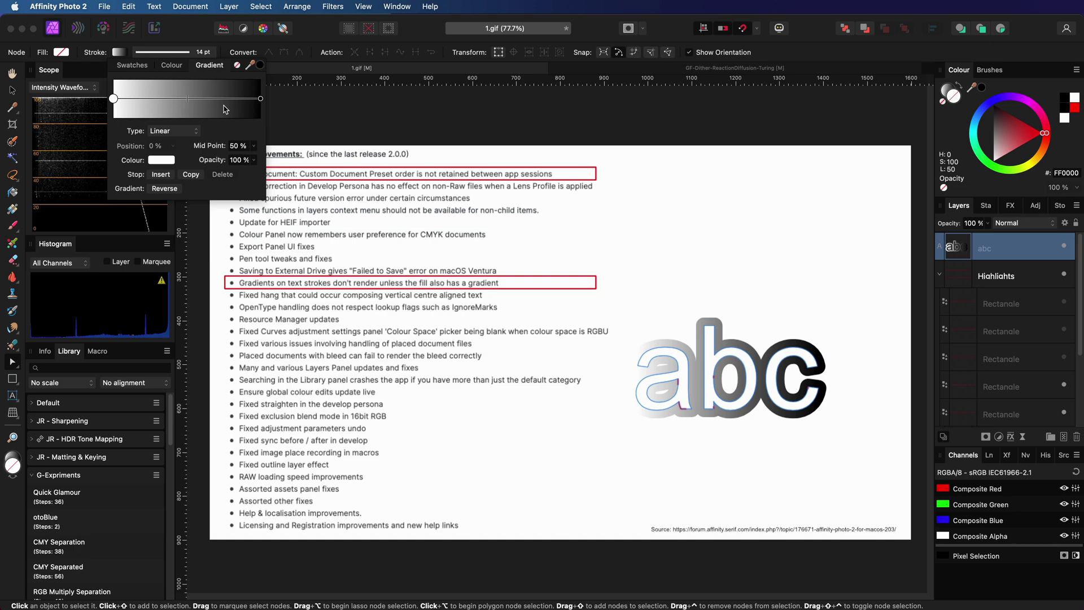
left_click(160, 160)
left_click(260, 99)
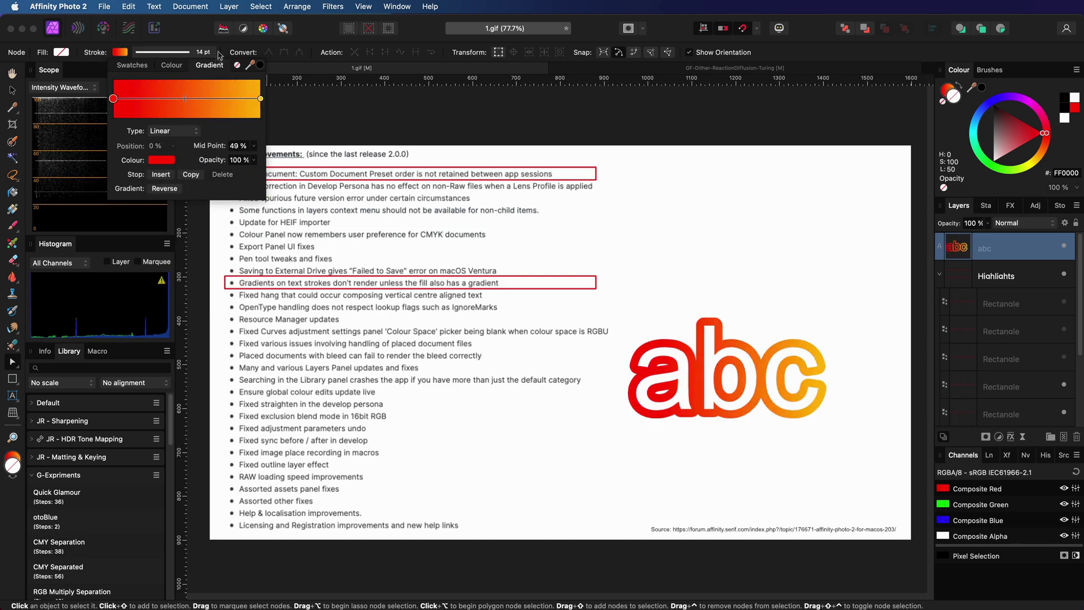
left_click(187, 52)
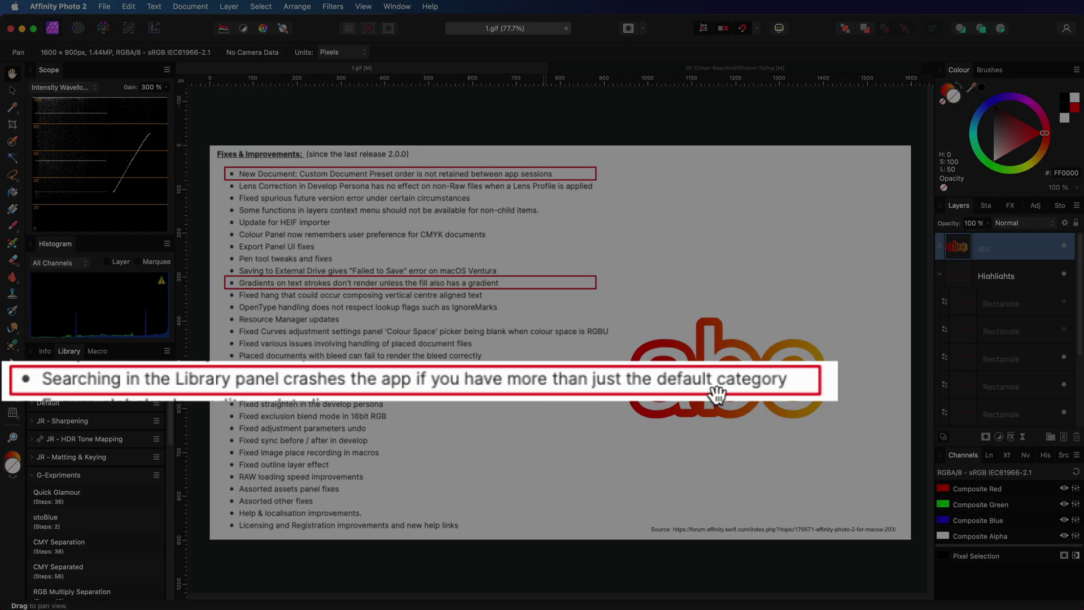
Step: Scroll the Library panel and clear the macro library search field
scroll(100, 492, "down", 10)
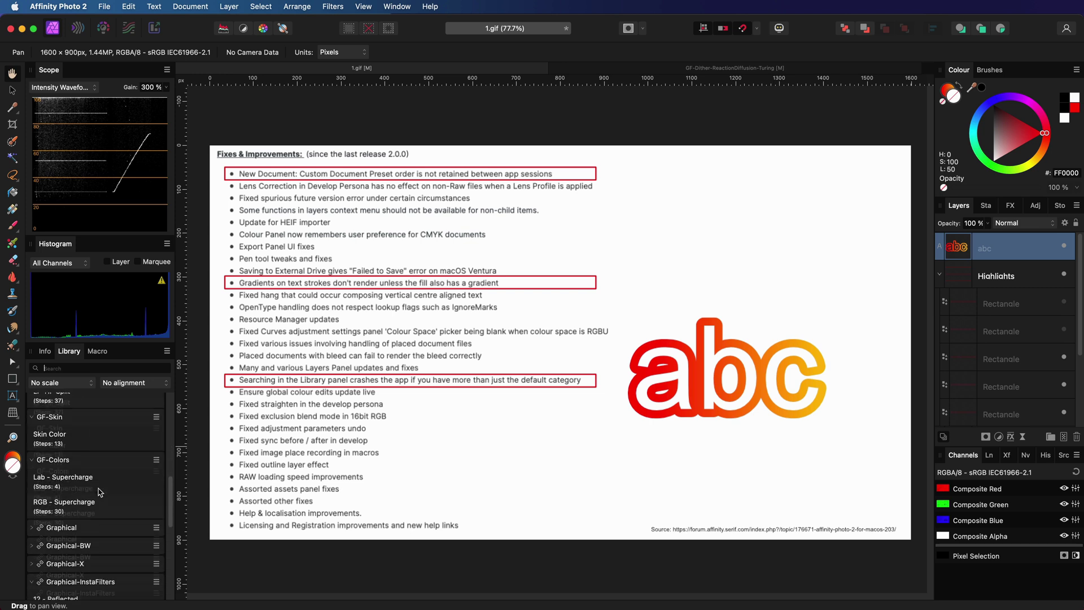
scroll(100, 492, "down", 5)
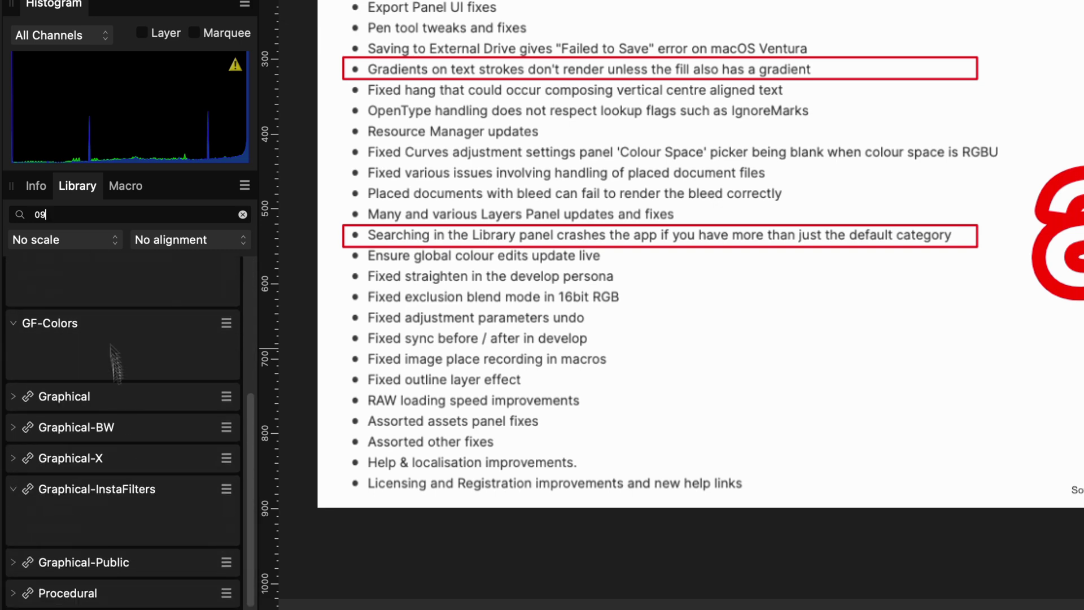
key("BackSpace")
key("BackSpace")
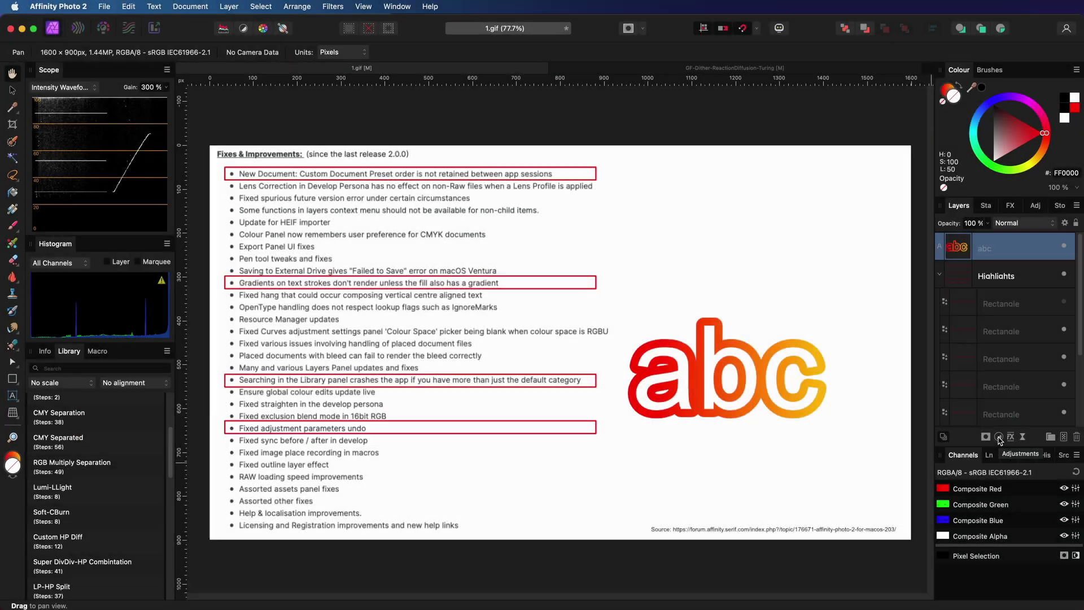
left_click(998, 440)
left_click(1002, 444)
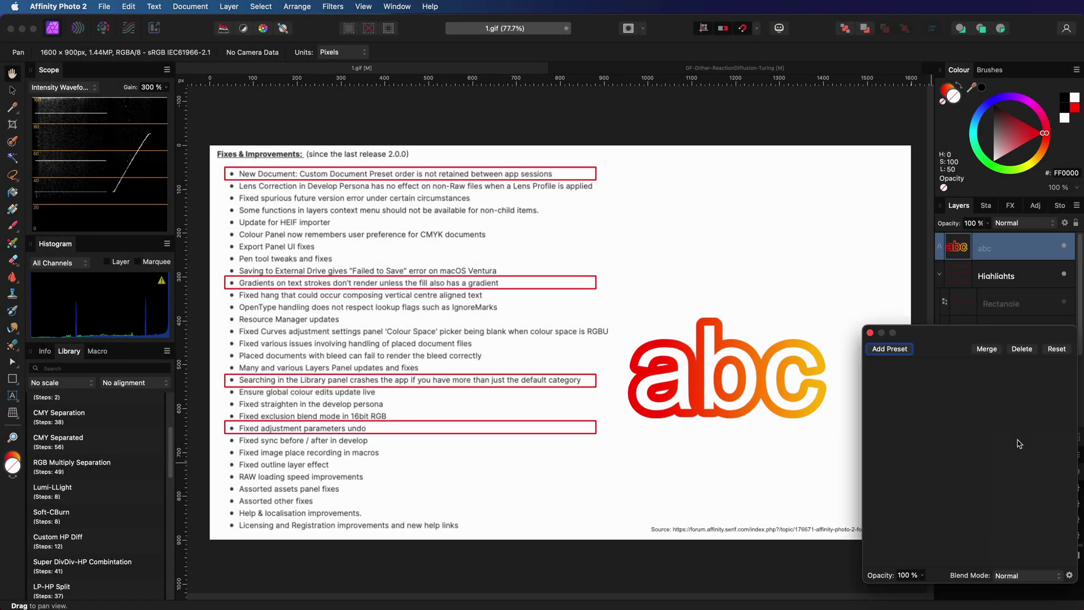
left_click(958, 257)
left_click(958, 256)
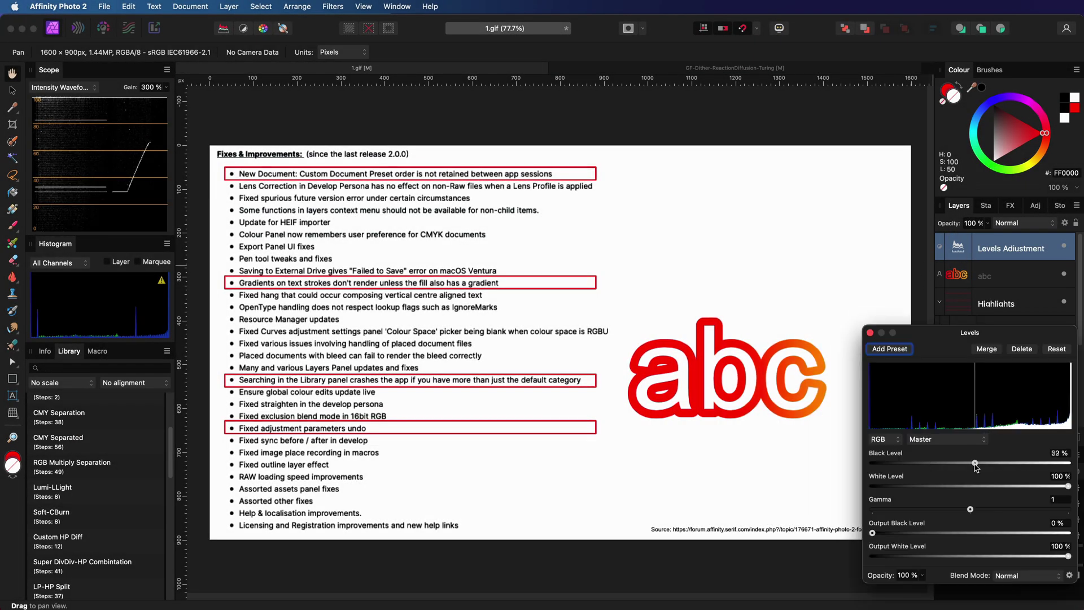
left_click(958, 257)
left_click(958, 256)
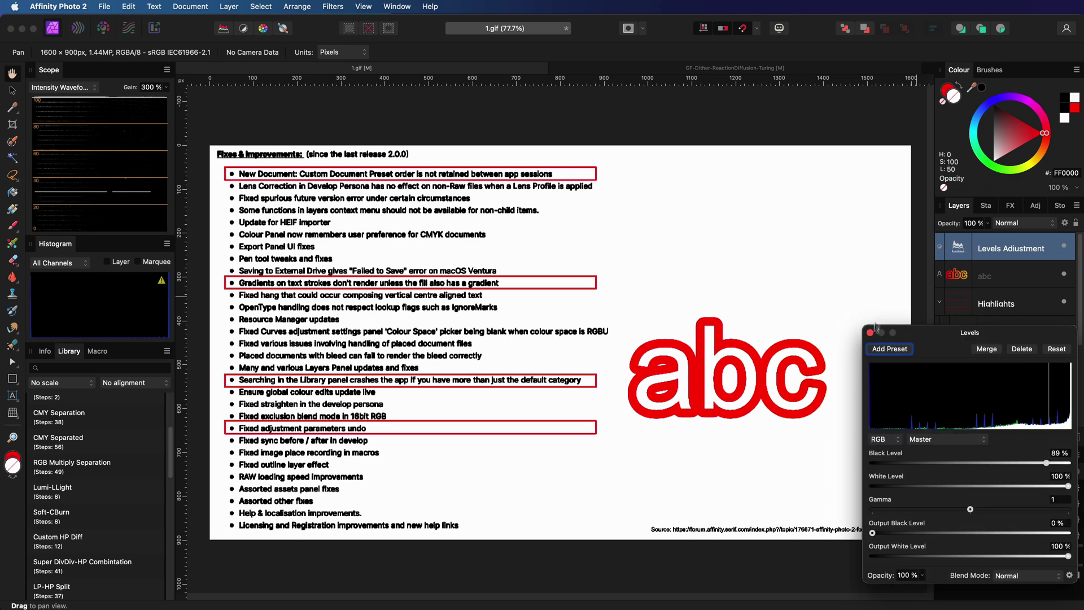
left_click(966, 252)
key("super+z")
key("super+z")
key("super+z")
key("super+z")
key("super+z")
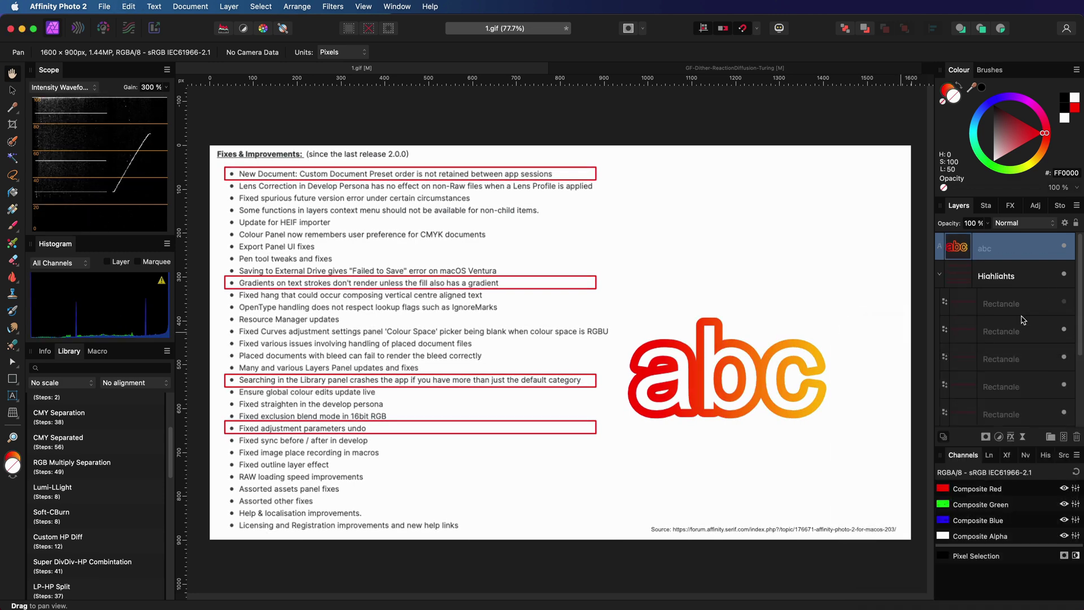
Step: Box the macros fix line in red and record a macro that adds a group
left_click(1064, 303)
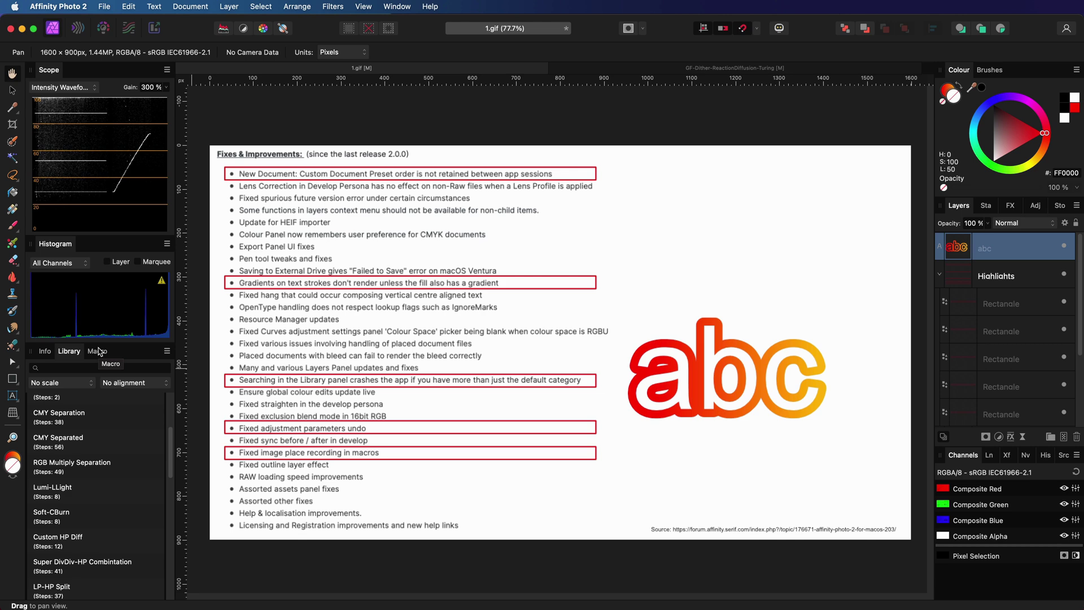
left_click(99, 351)
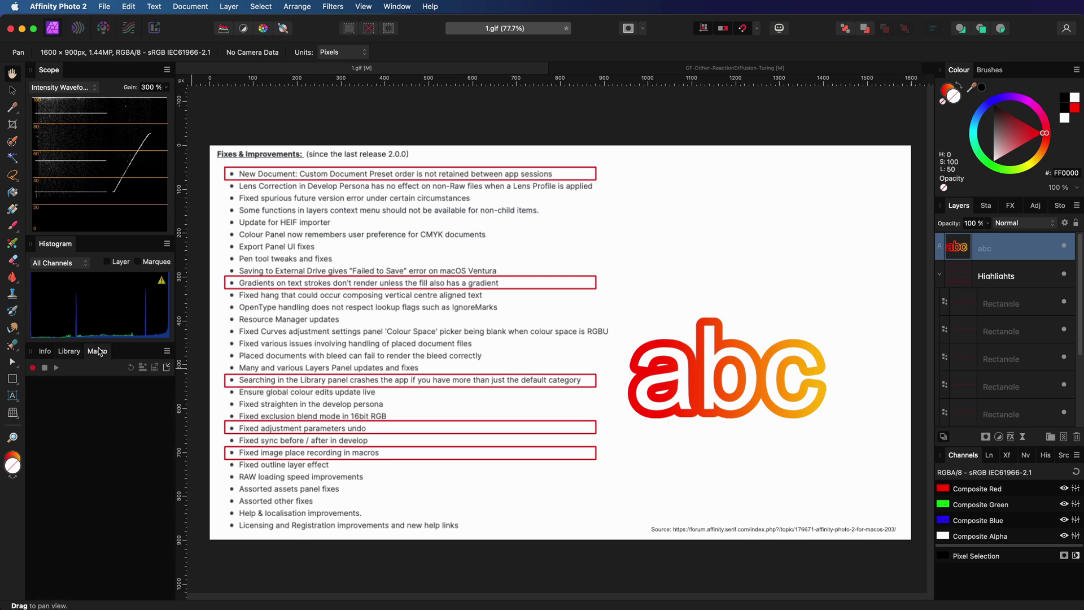
left_click(33, 367)
key("super+g")
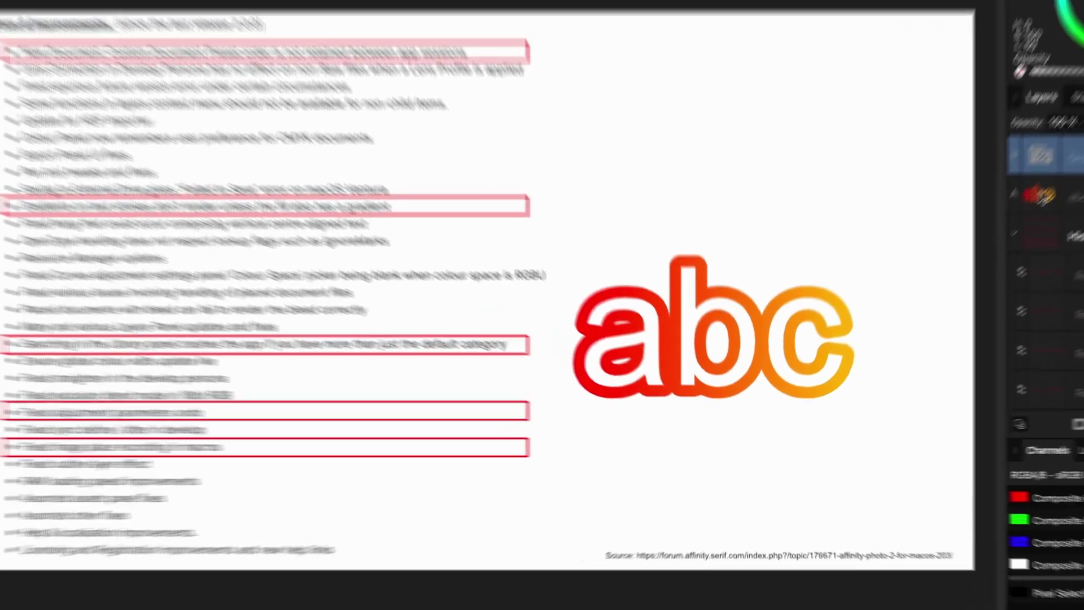
left_click(958, 276)
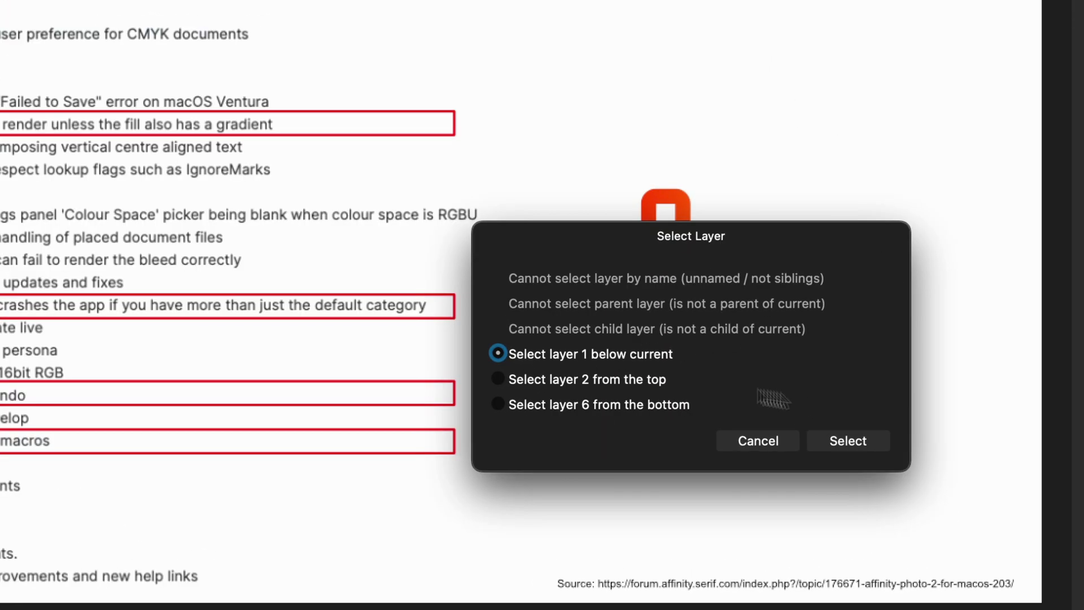
left_click(845, 442)
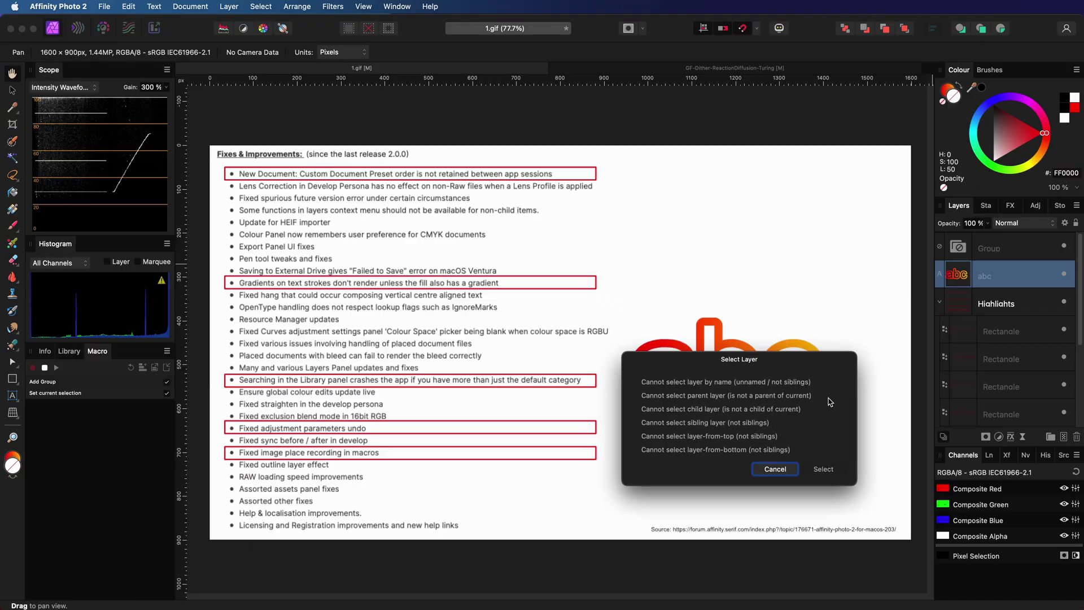
left_click(789, 471)
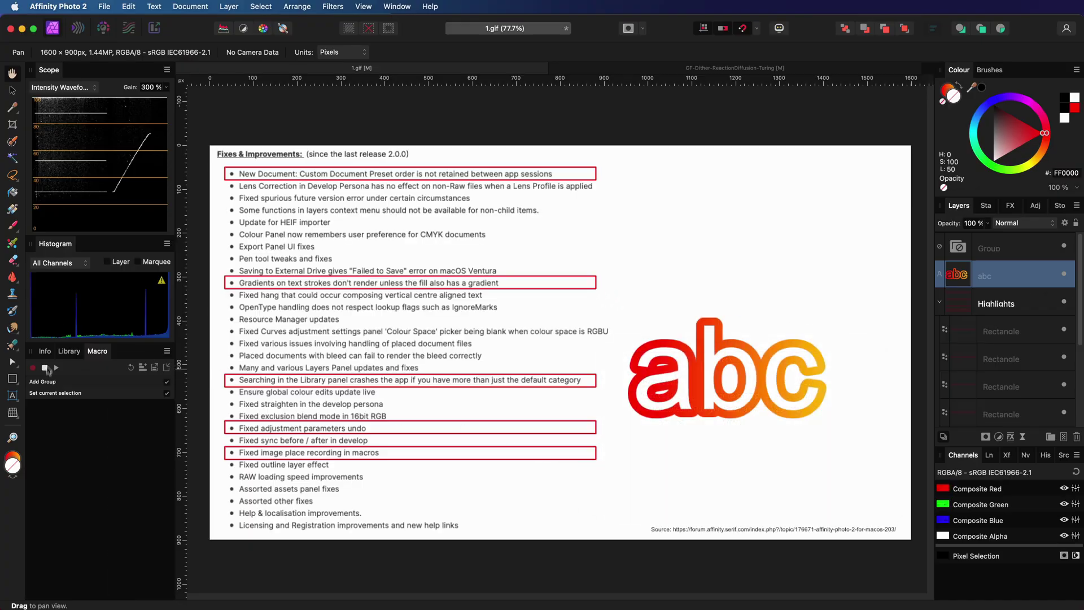
left_click(66, 353)
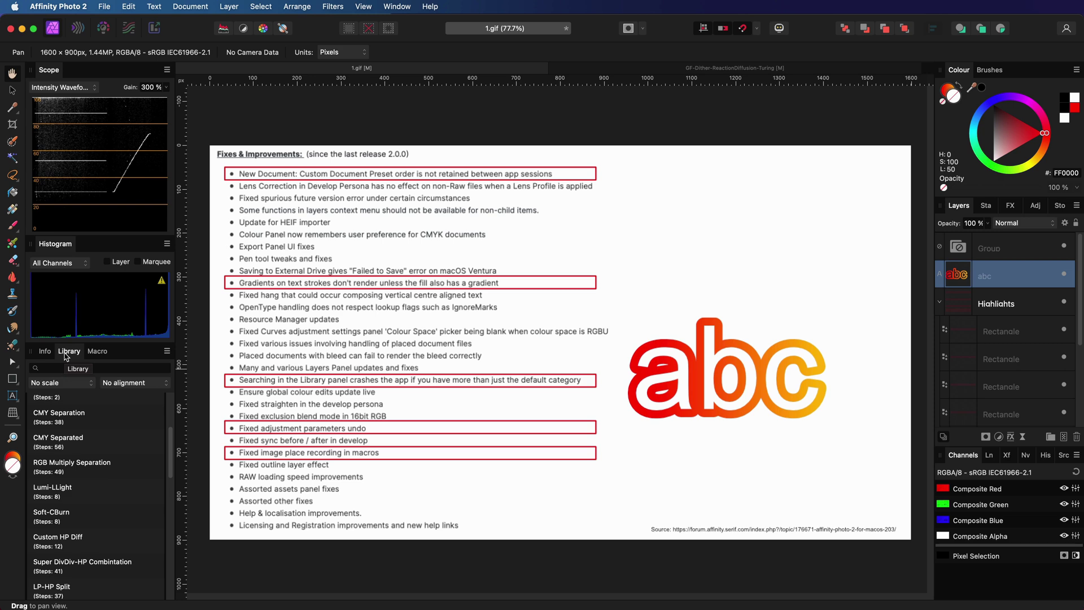
Step: Apply a live Gaussian blur of 18.5 px radius to abc, with Preserve Alpha off
left_click(1022, 436)
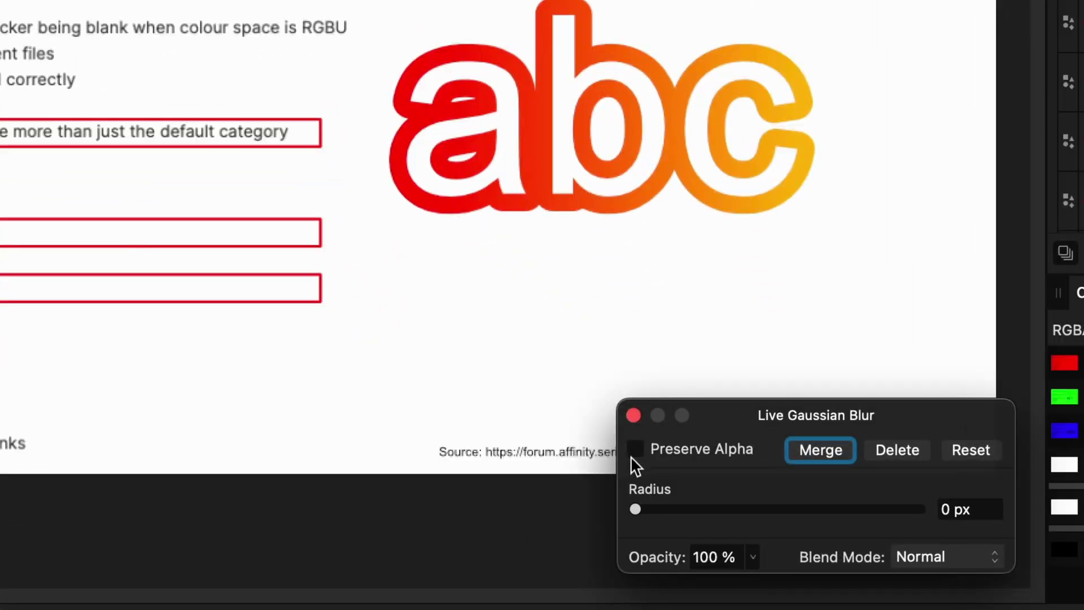
left_click(742, 527)
left_click_drag(638, 510, 778, 519)
left_click(674, 464)
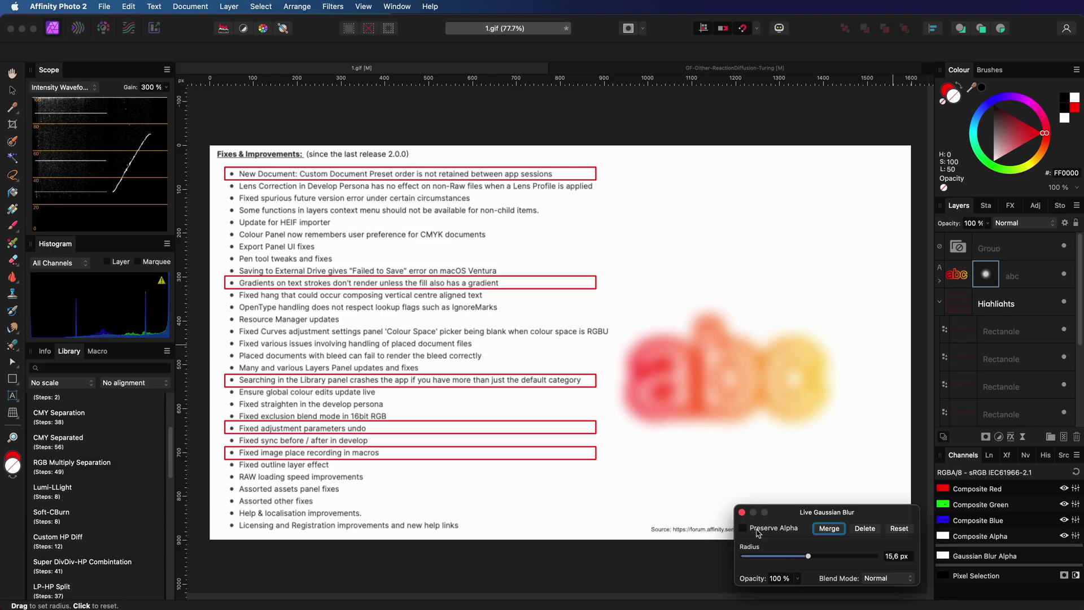
left_click(660, 464)
left_click(661, 464)
left_click(660, 464)
left_click(747, 529)
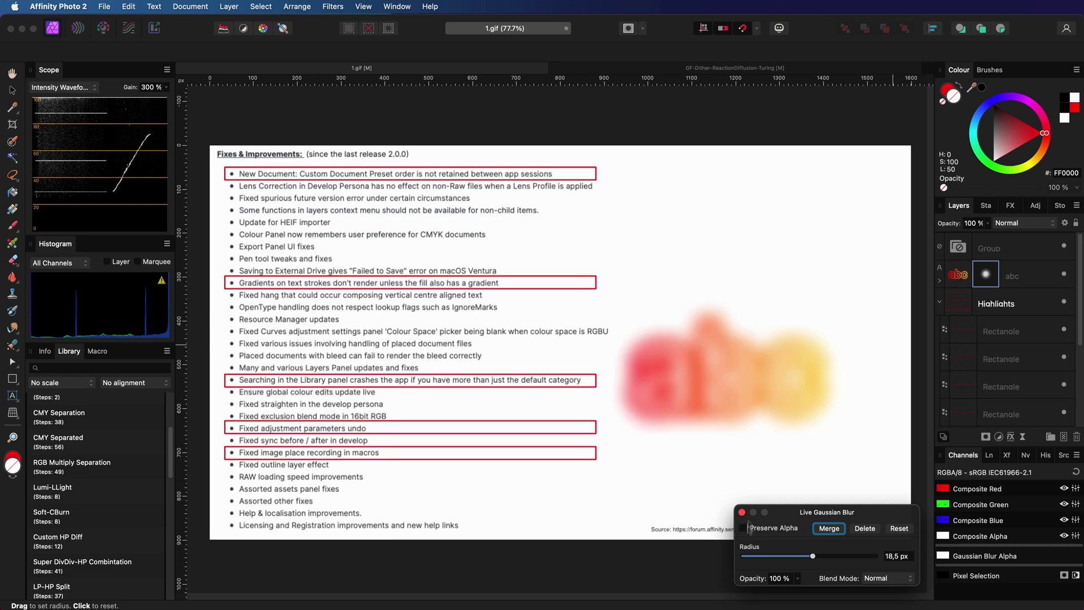
left_click(742, 511)
double_click(981, 280)
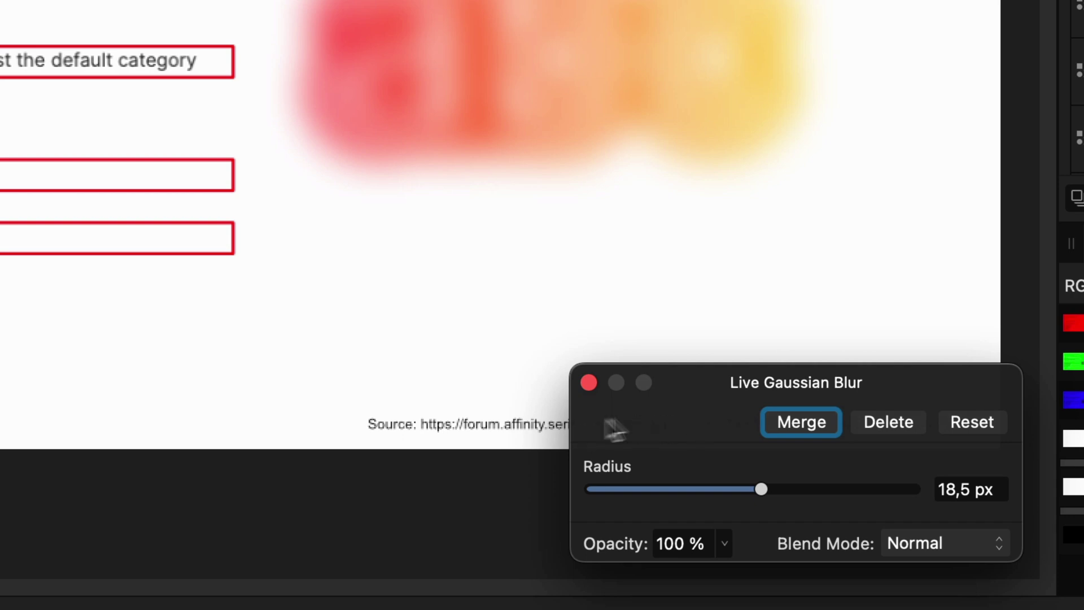
Step: Close the Live Gaussian Blur settings, keeping the blur on the abc layer
left_click(588, 383)
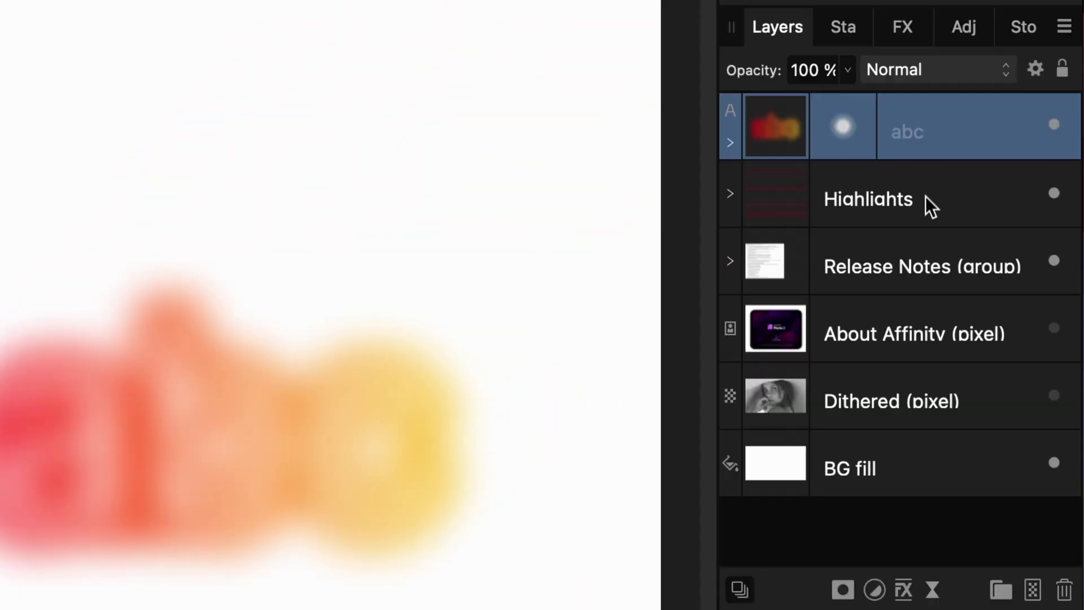